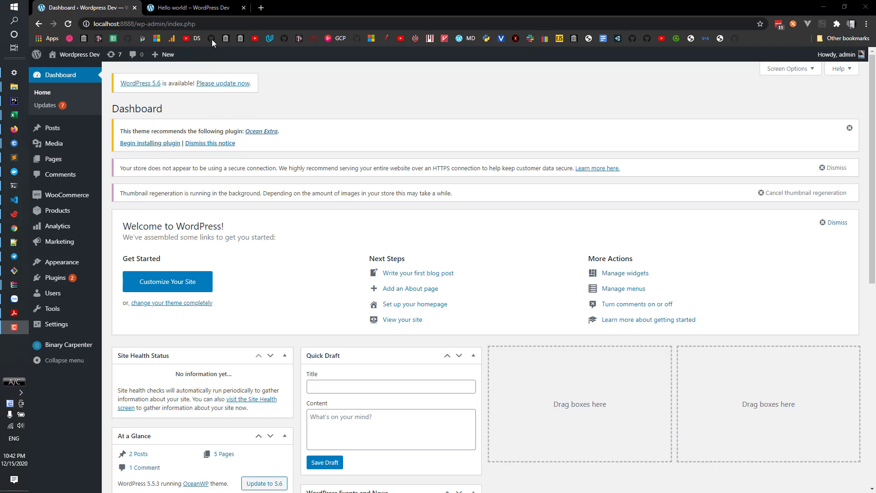
# Reload the Hello world! post in Chrome and check its comment form as the admin
pyautogui.hotkey('ctrl', 'Tab')
pyautogui.click(72, 26)
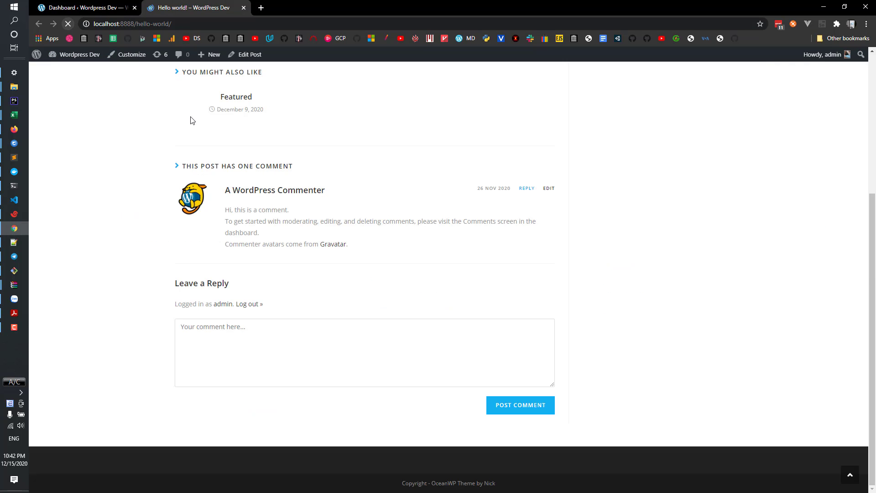
pyautogui.click(224, 340)
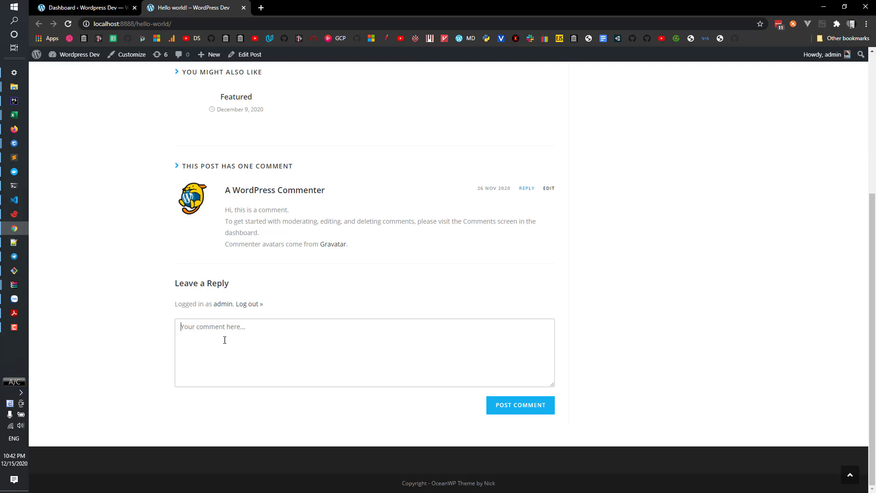
# Open the post's URL in Firefox to see the comment form as a logged-out visitor
pyautogui.click(184, 26)
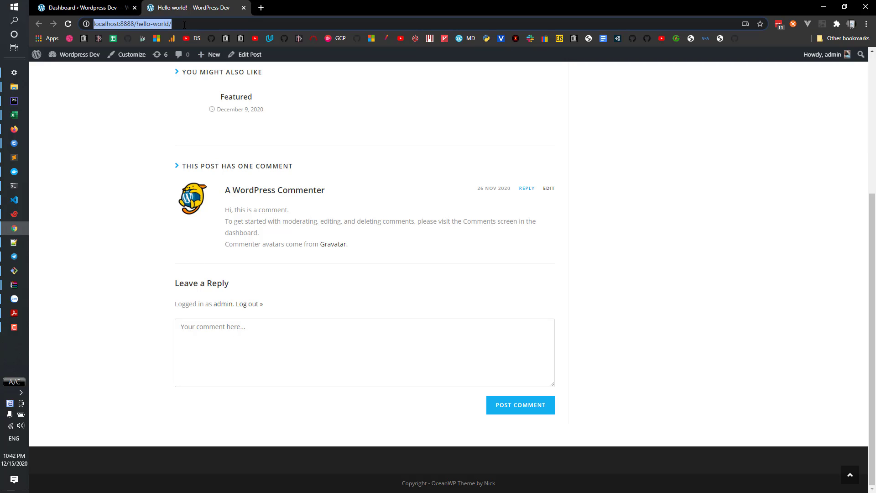
pyautogui.hotkey('alt', 'Tab')
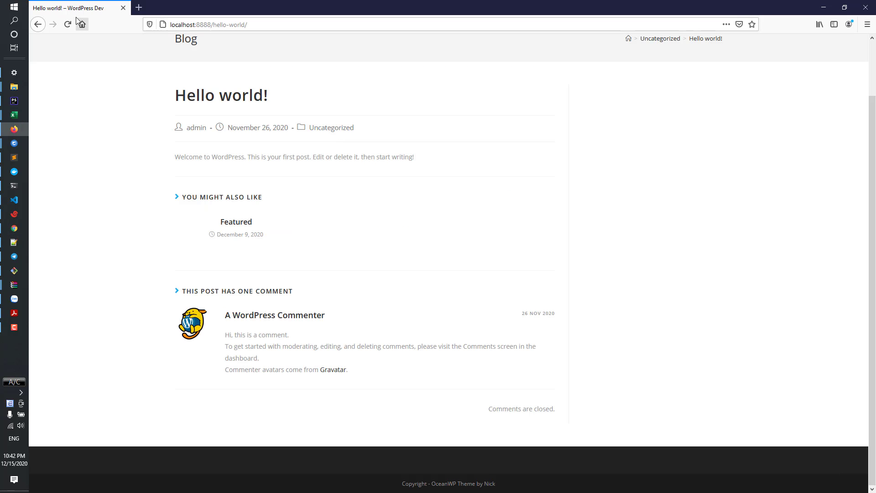
pyautogui.click(69, 24)
pyautogui.scroll(-3, 294, 215)
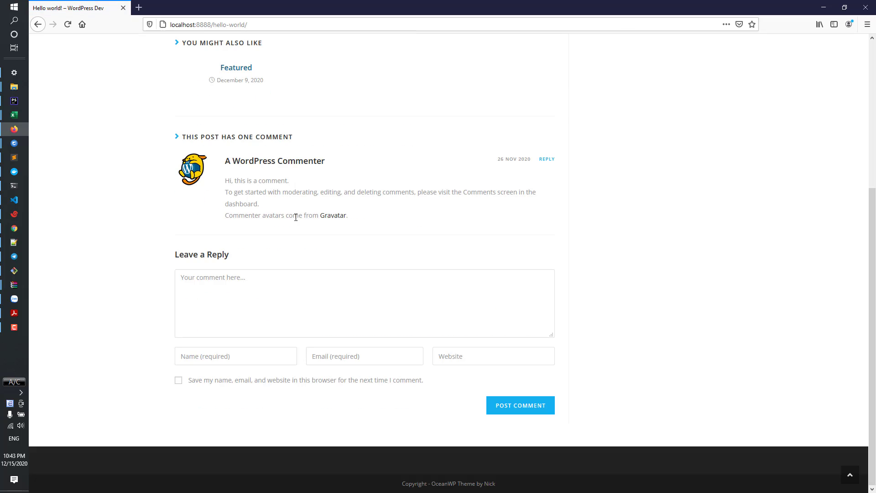
pyautogui.click(246, 305)
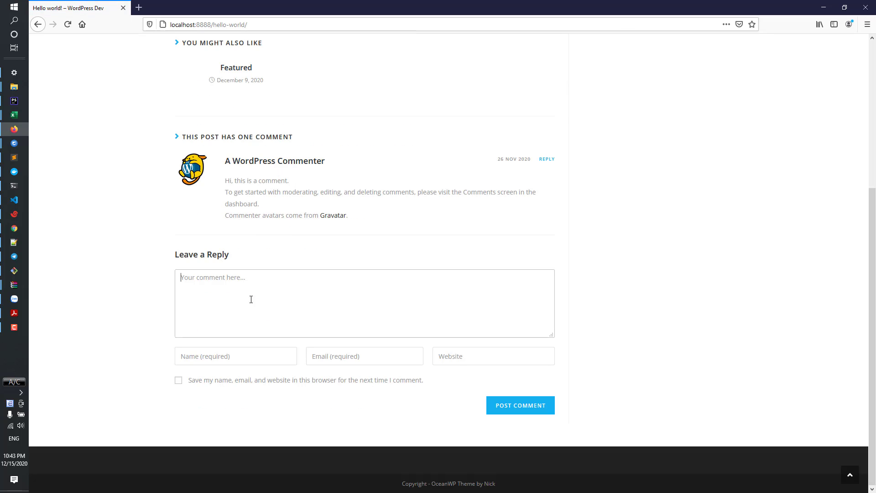
pyautogui.click(823, 7)
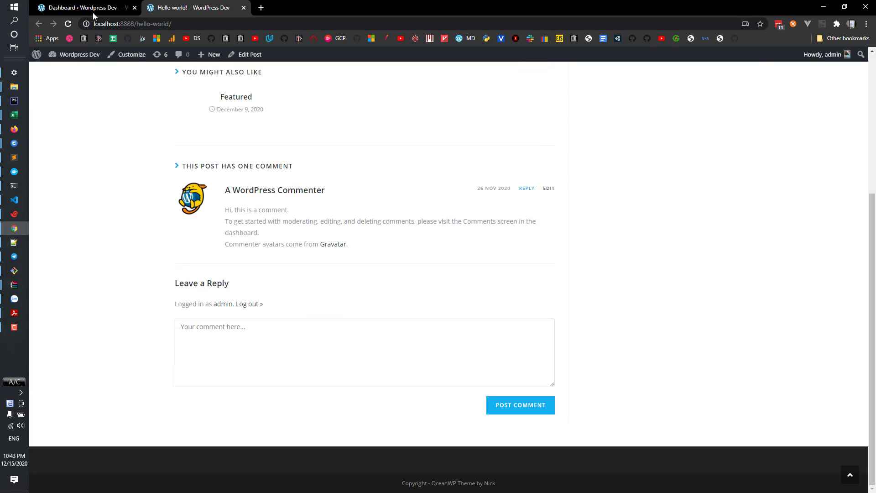
# Uncheck 'Allow people to submit comments on new posts' in Settings > Discussion and save
pyautogui.click(94, 10)
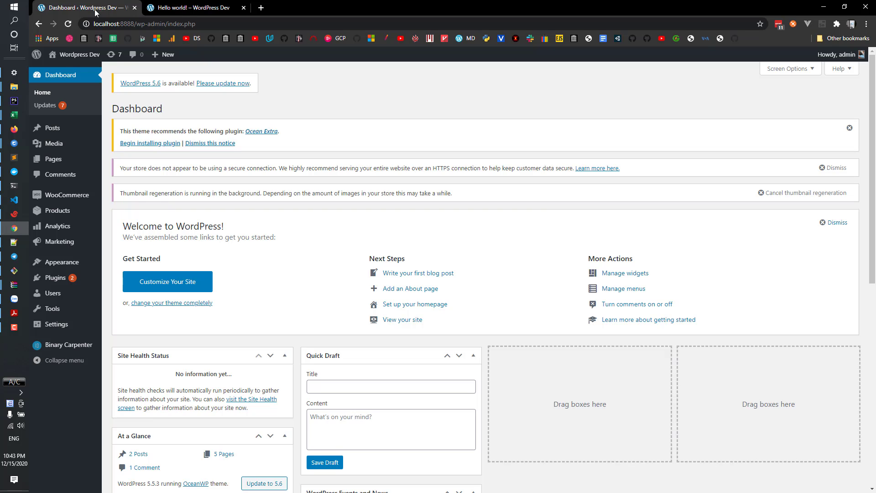
pyautogui.moveTo(56, 323)
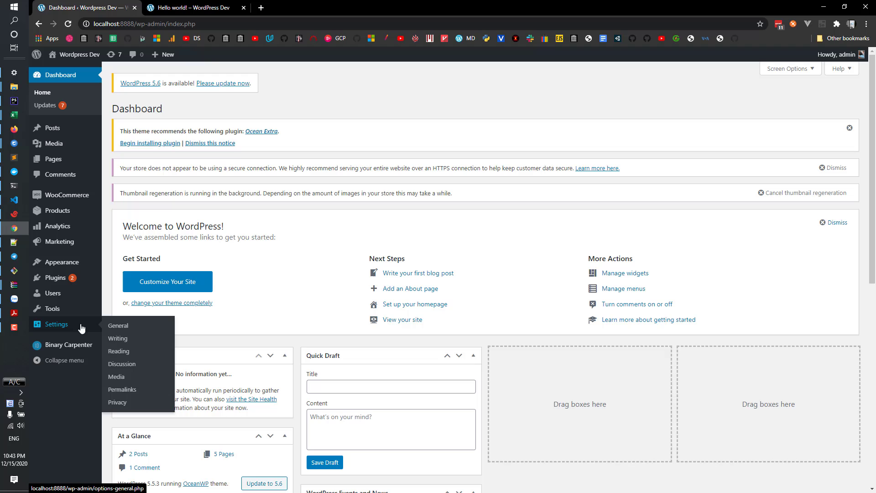
pyautogui.click(122, 364)
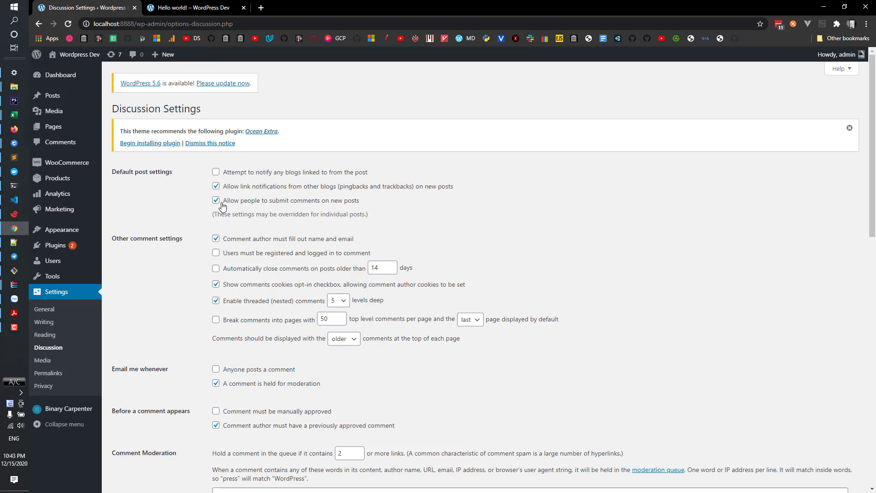
pyautogui.moveTo(384, 203); pyautogui.dragTo(217, 204)
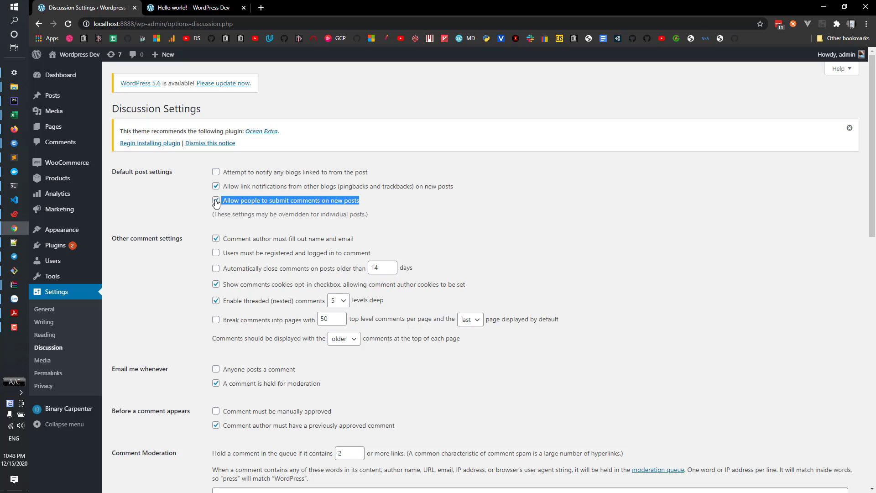
pyautogui.click(216, 202)
pyautogui.scroll(-5, 219, 390)
pyautogui.scroll(-4, 157, 448)
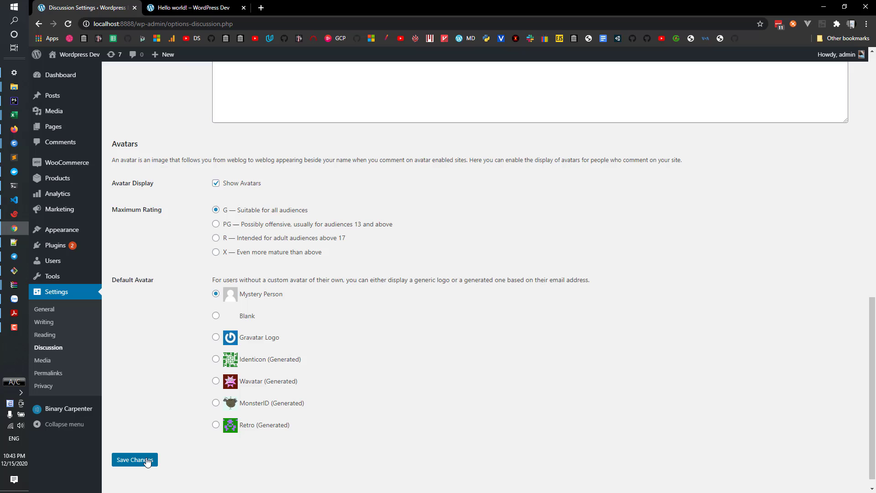
pyautogui.click(146, 461)
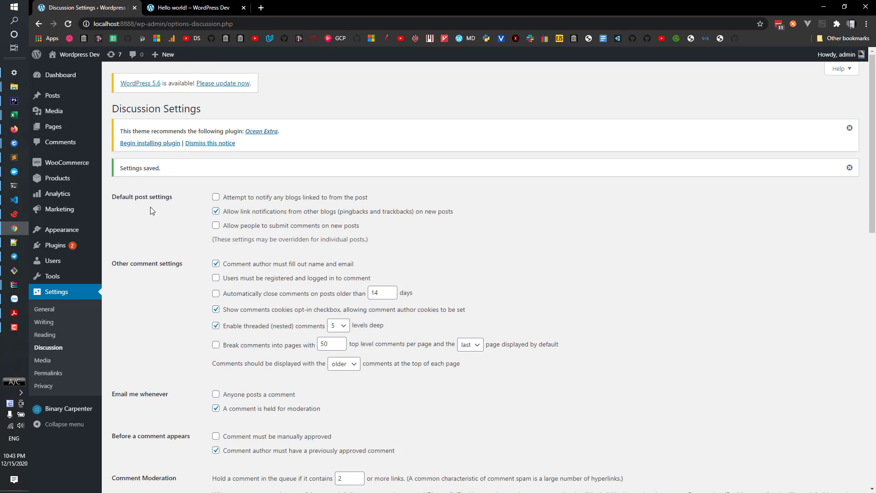
# Reload Hello world! in Chrome and Firefox to verify the comment form is still open
pyautogui.click(190, 7)
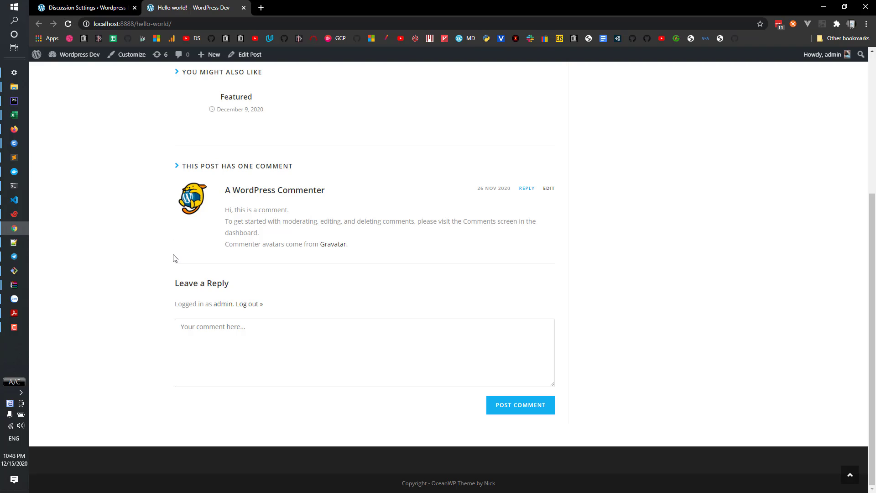
pyautogui.click(269, 360)
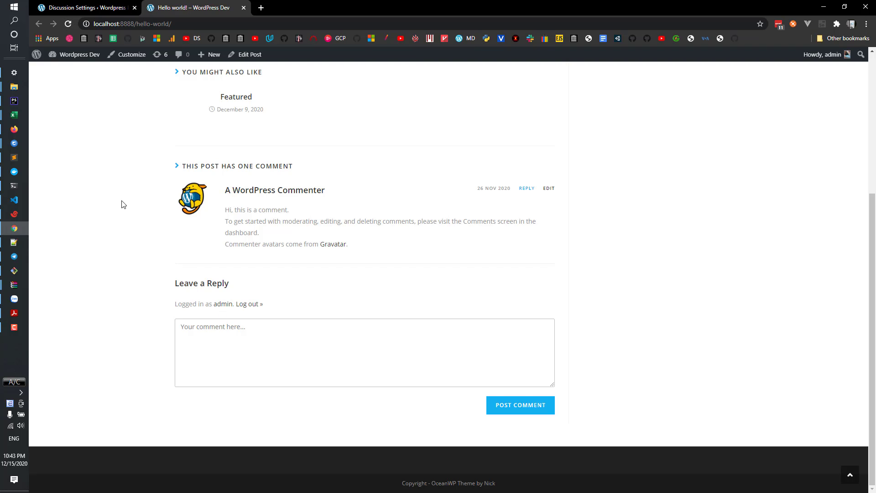
pyautogui.click(22, 130)
pyautogui.click(69, 29)
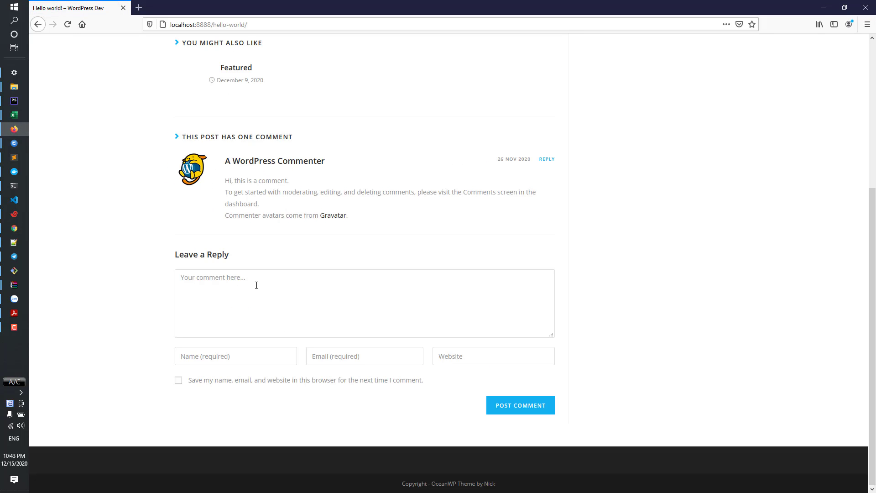
pyautogui.click(822, 7)
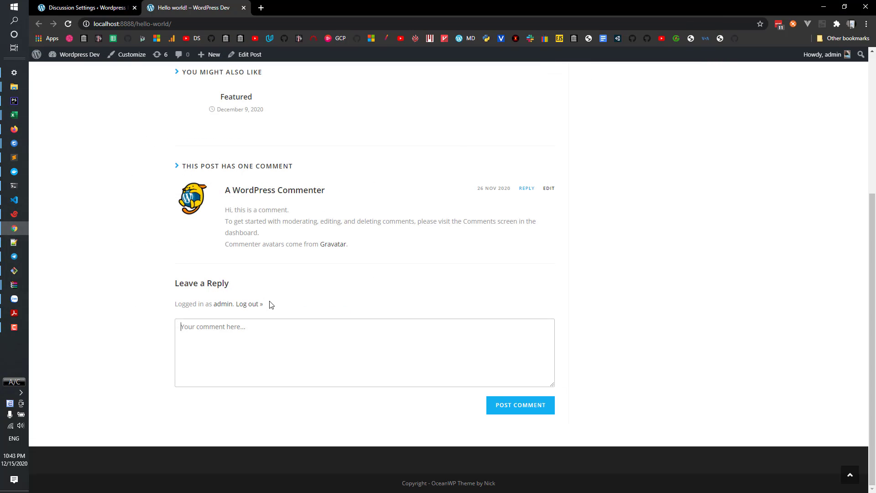
pyautogui.click(127, 200)
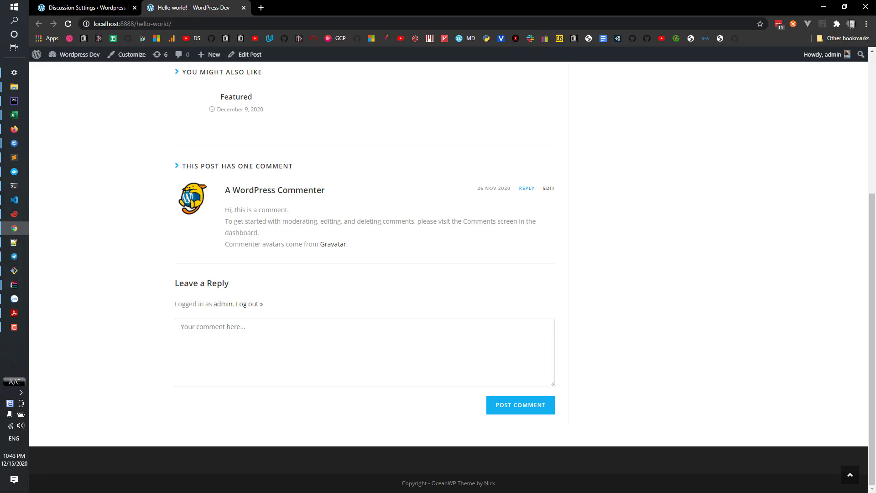
pyautogui.click(103, 8)
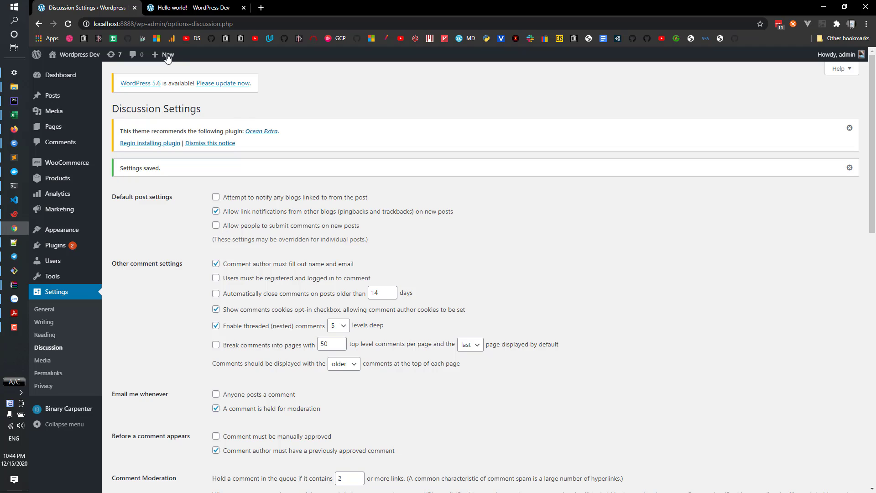
pyautogui.click(169, 7)
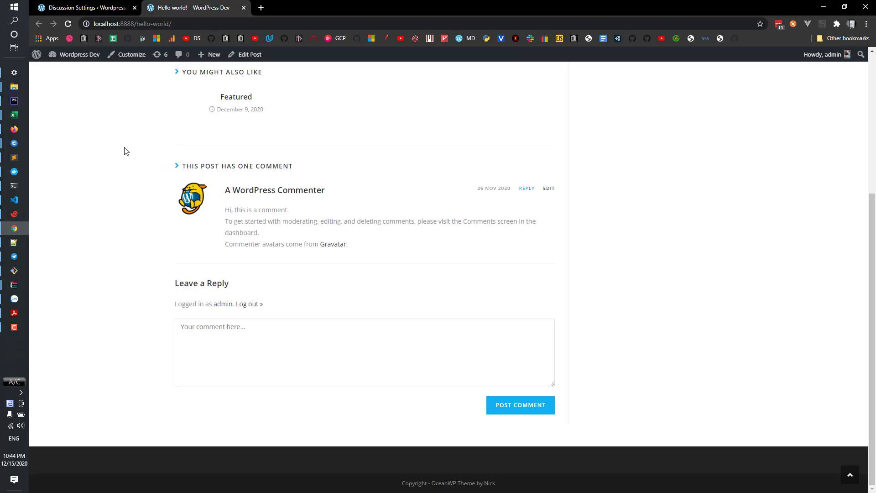
# Uncheck Allow comments and Allow pingbacks & trackbacks on Hello world! and update the post
pyautogui.click(247, 55)
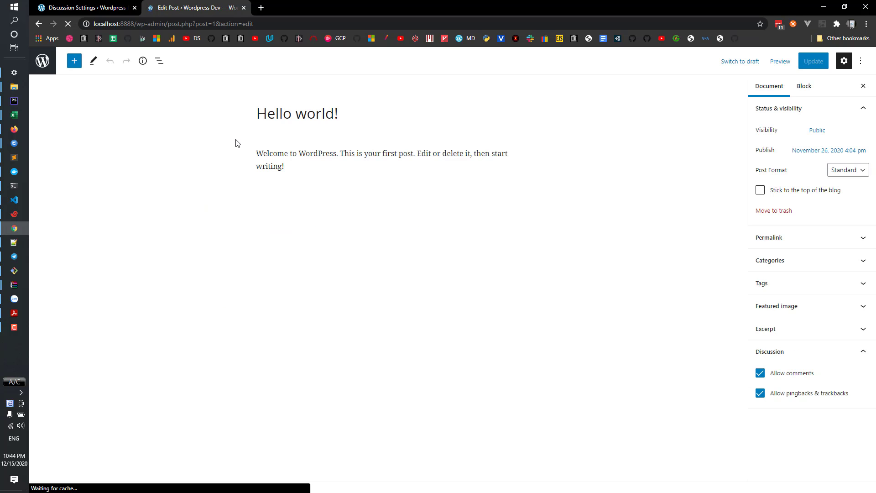
pyautogui.click(718, 202)
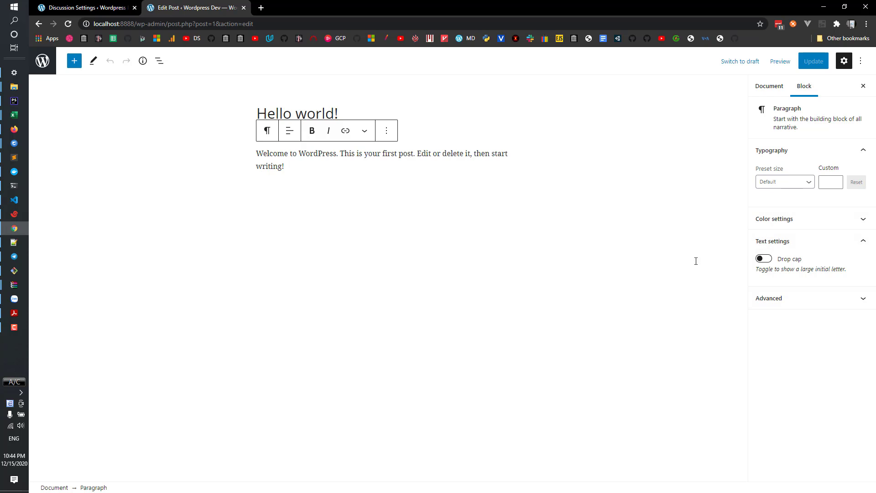
pyautogui.click(769, 89)
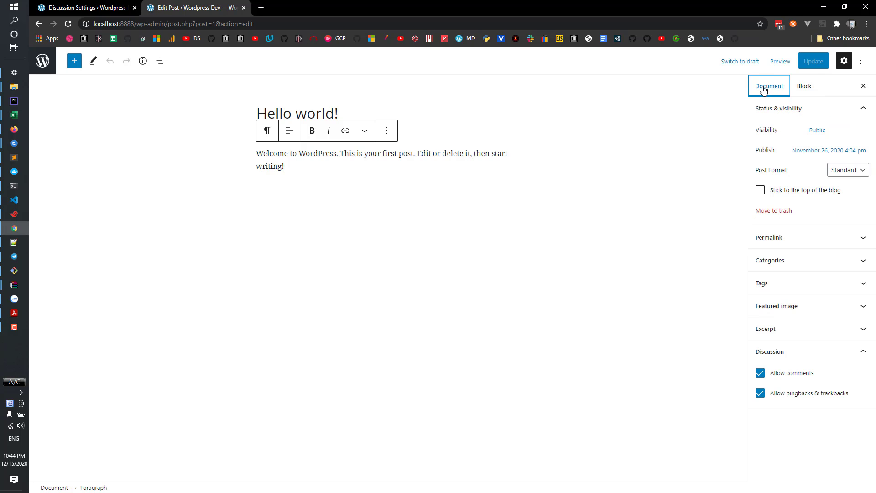
pyautogui.click(791, 351)
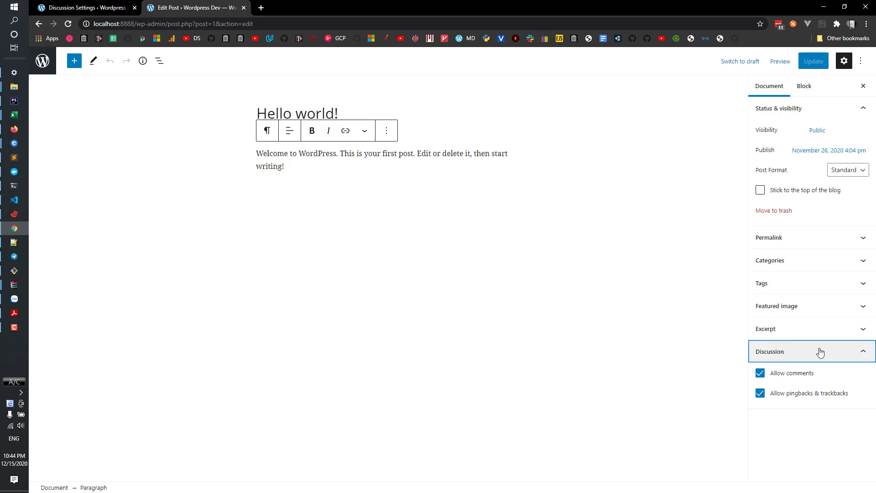
pyautogui.click(759, 374)
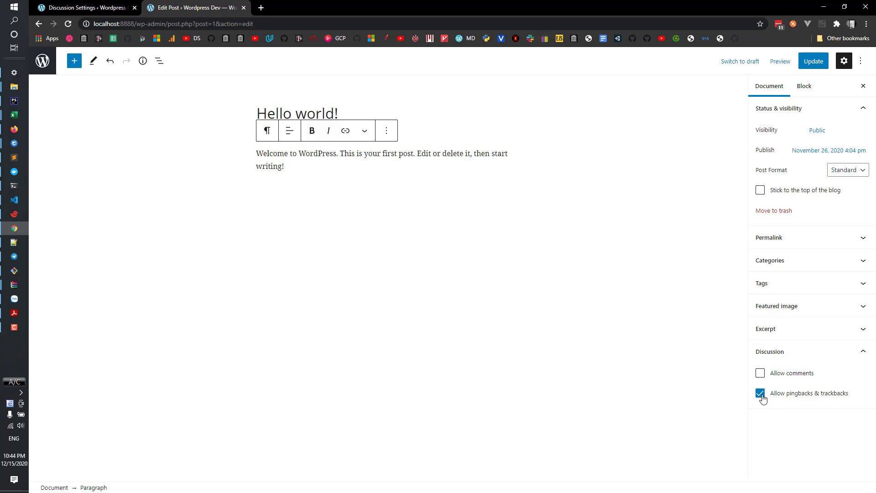
pyautogui.click(761, 395)
pyautogui.click(813, 61)
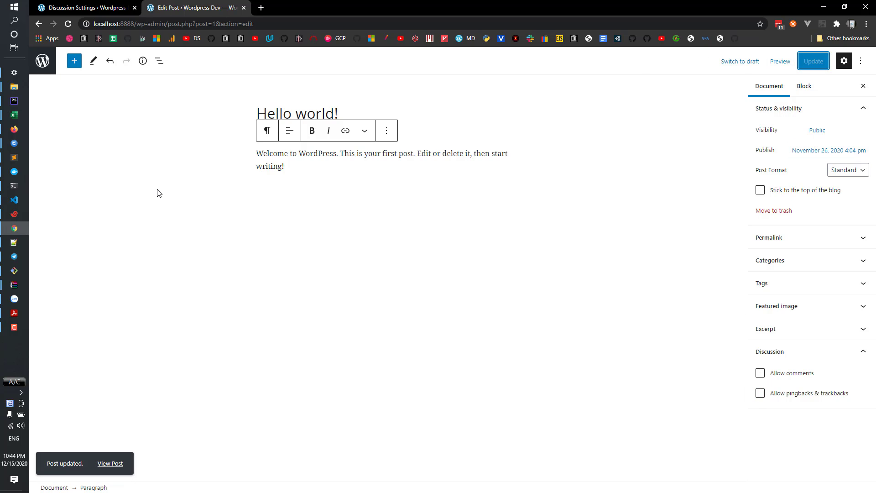
pyautogui.click(116, 464)
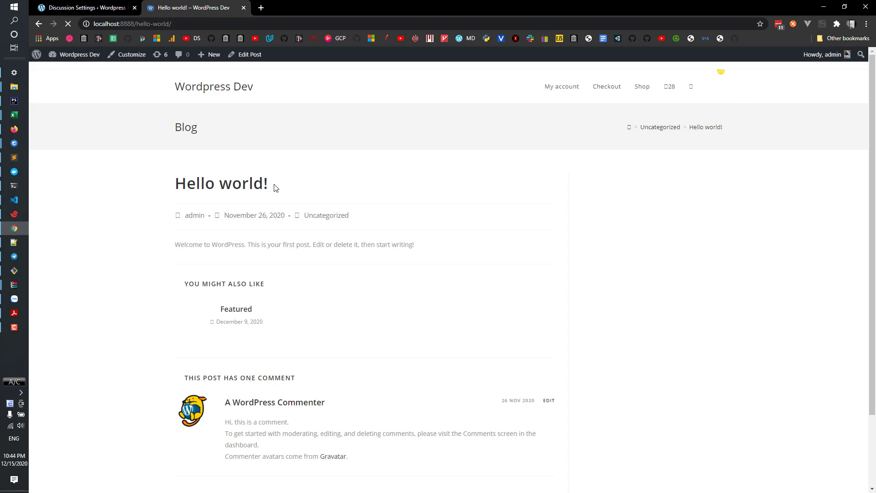
pyautogui.scroll(-2, 296, 300)
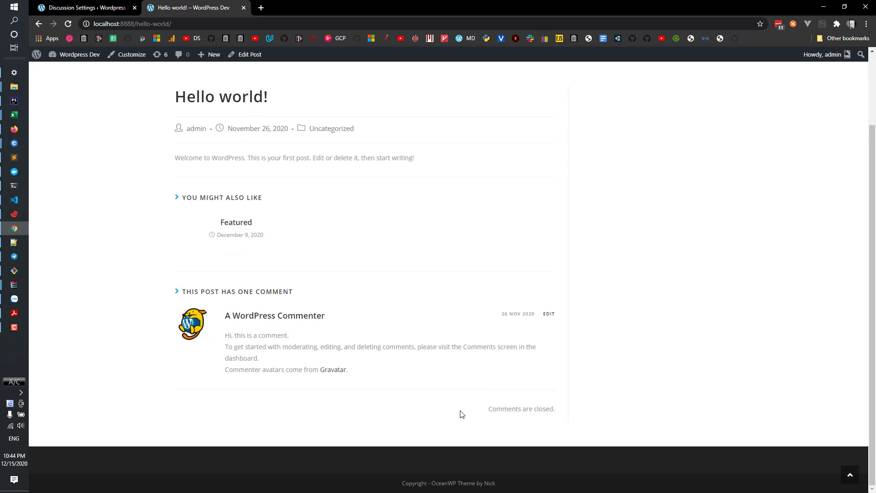
pyautogui.moveTo(477, 416); pyautogui.dragTo(561, 411)
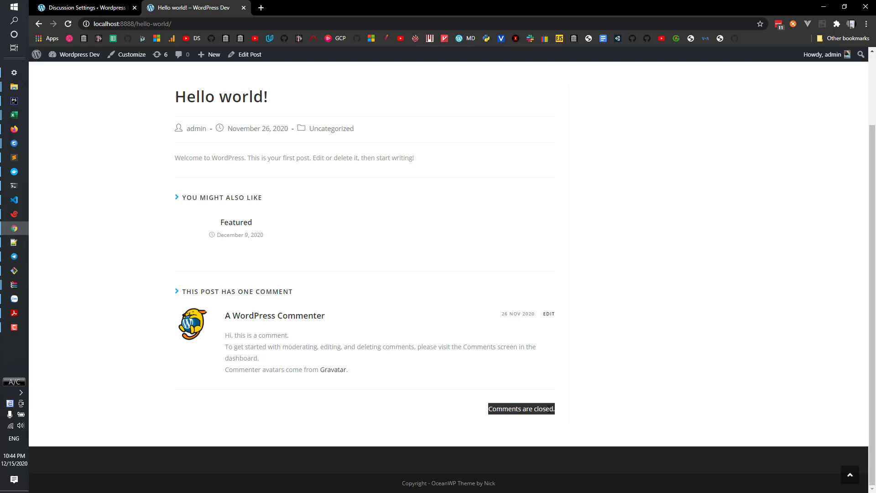
pyautogui.click(518, 417)
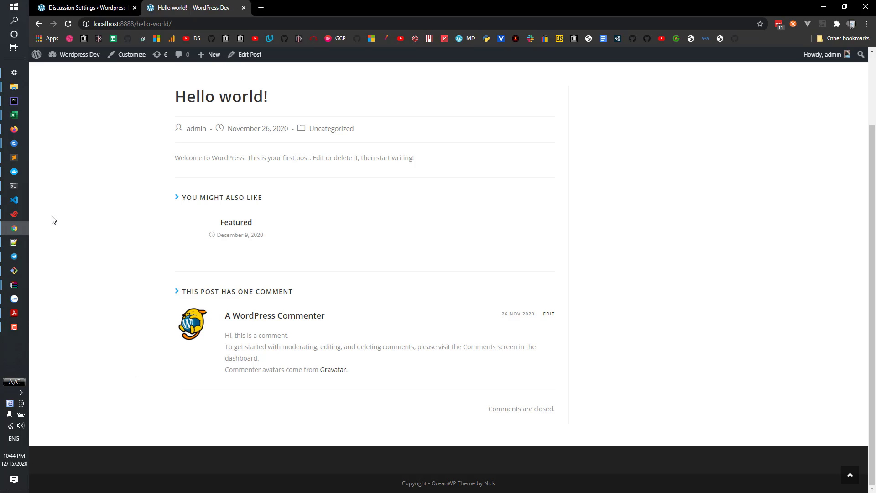
pyautogui.click(10, 132)
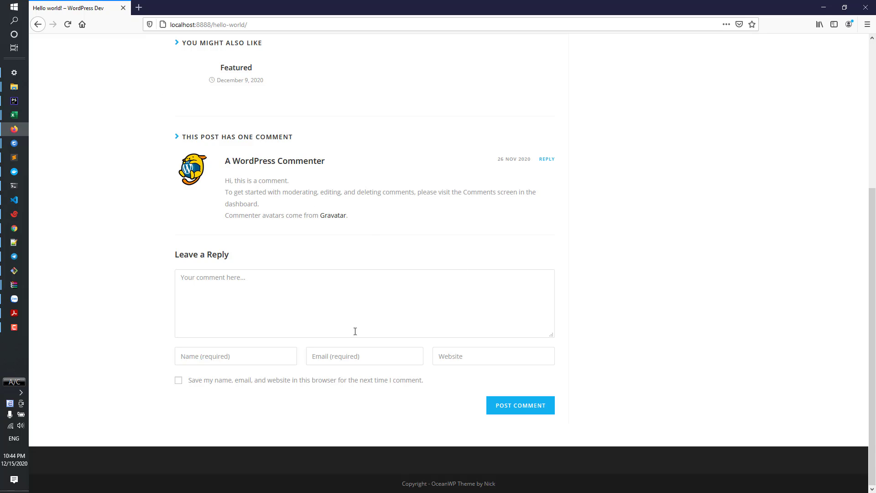
pyautogui.click(67, 25)
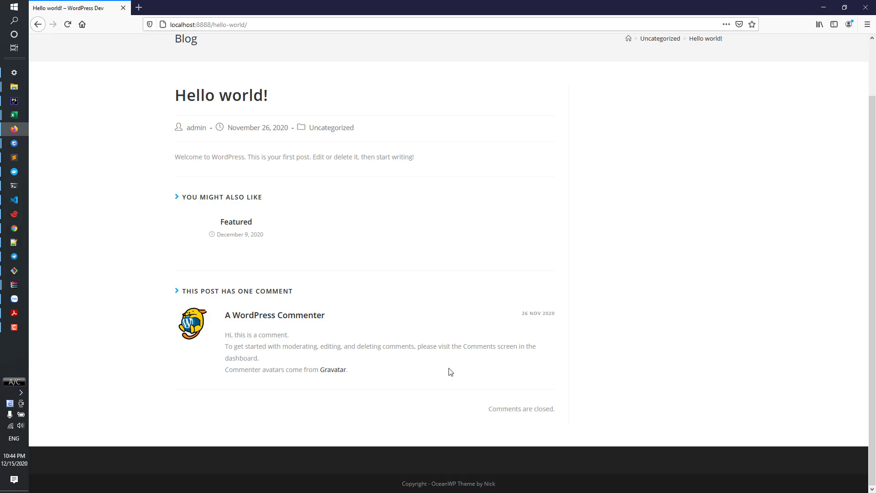
pyautogui.hotkey('ctrl', 'a')
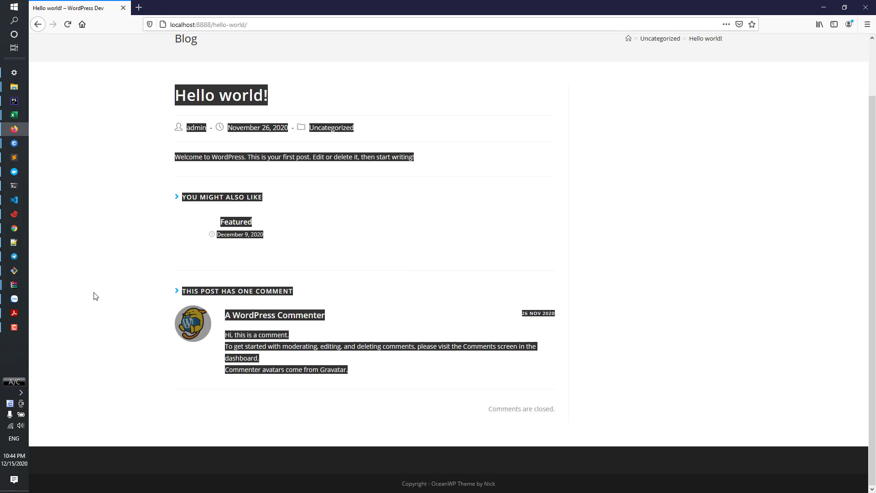
pyautogui.click(96, 296)
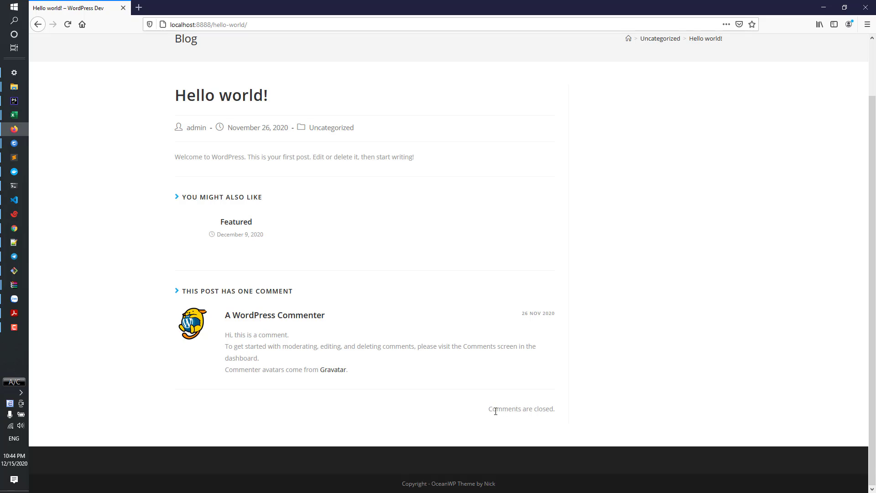
pyautogui.moveTo(486, 413); pyautogui.dragTo(550, 411)
pyautogui.click(530, 411)
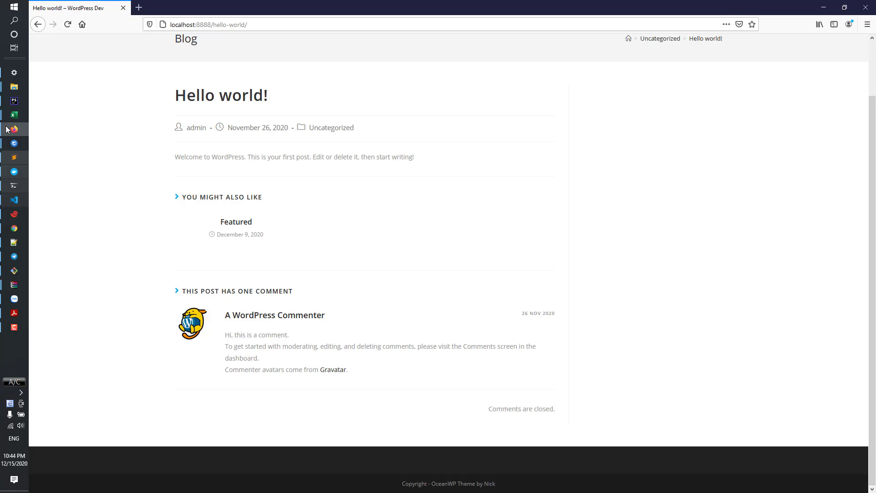
pyautogui.click(823, 12)
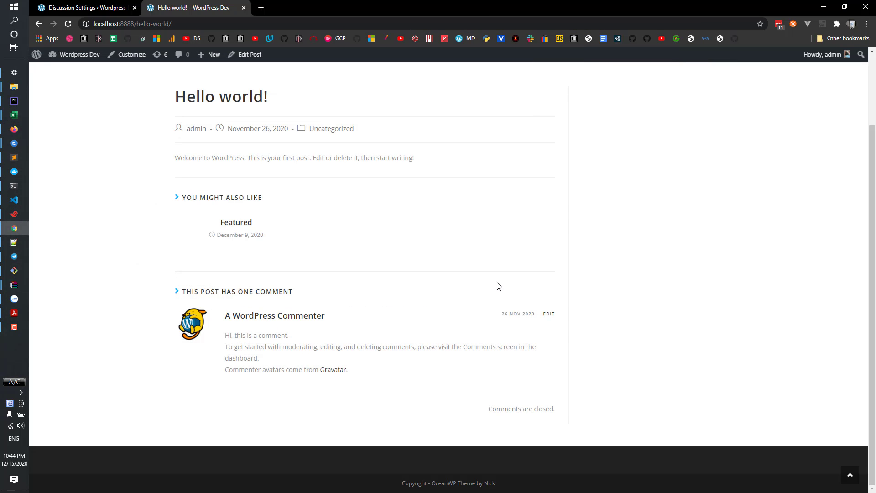
# Inspect the 'Comments are closed.' notice in Chrome developer tools
pyautogui.rightClick(508, 409)
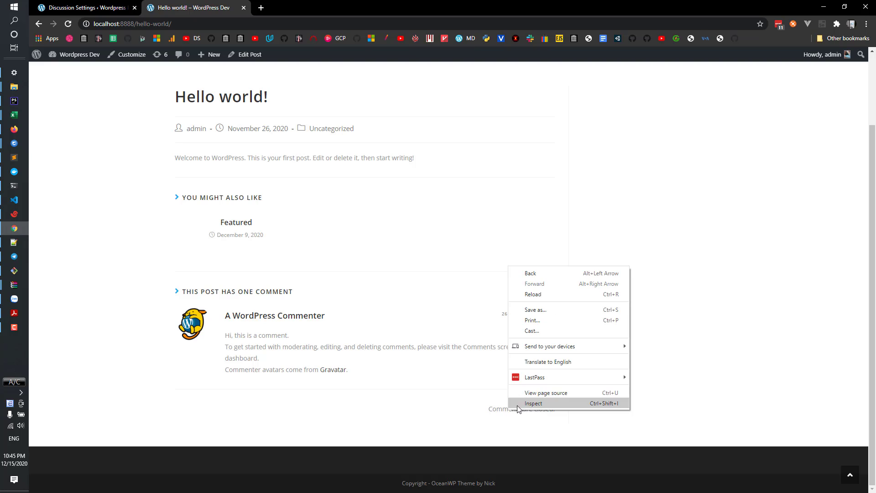
pyautogui.click(501, 409)
pyautogui.moveTo(541, 410); pyautogui.dragTo(515, 412)
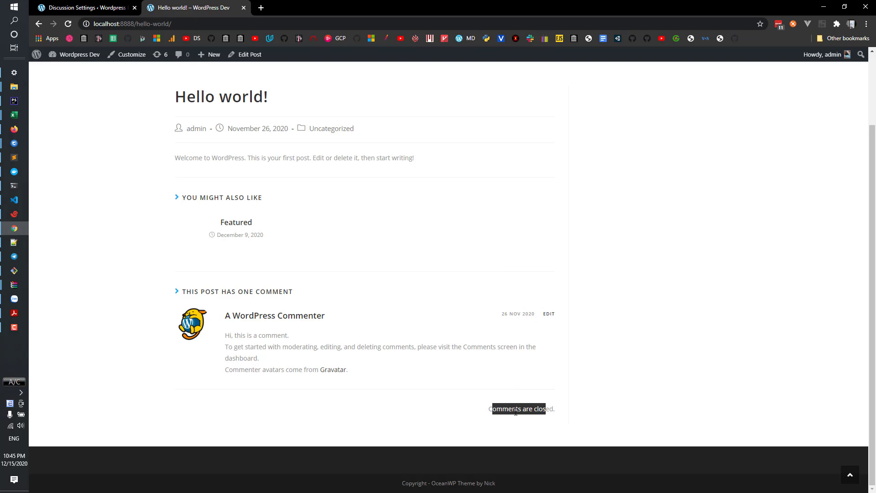
pyautogui.click(513, 409)
pyautogui.rightClick(514, 409)
pyautogui.click(536, 406)
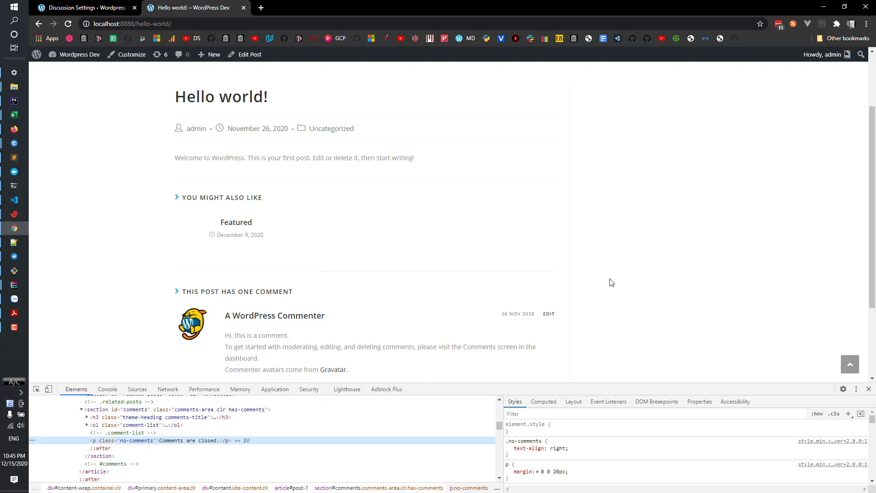
pyautogui.scroll(-2, 587, 326)
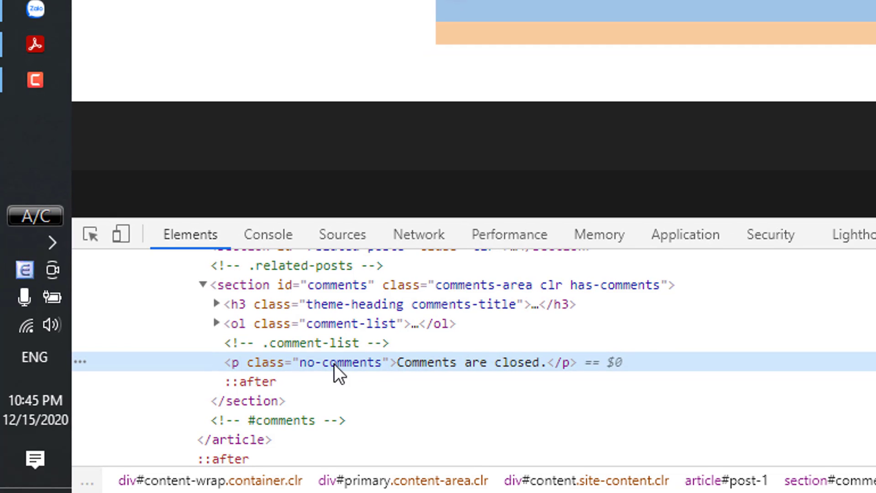
# Copy the notice's 'no-comments' class name from the markup
pyautogui.doubleClick(346, 362)
pyautogui.rightClick(345, 362)
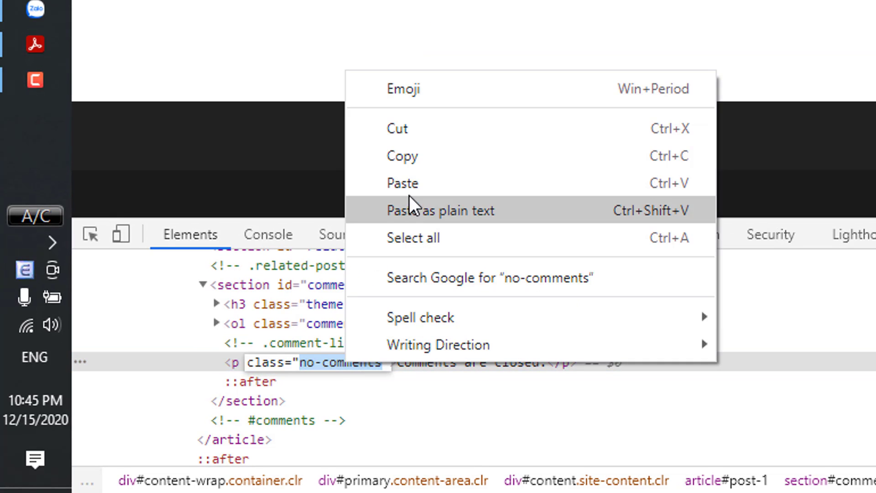
pyautogui.click(403, 155)
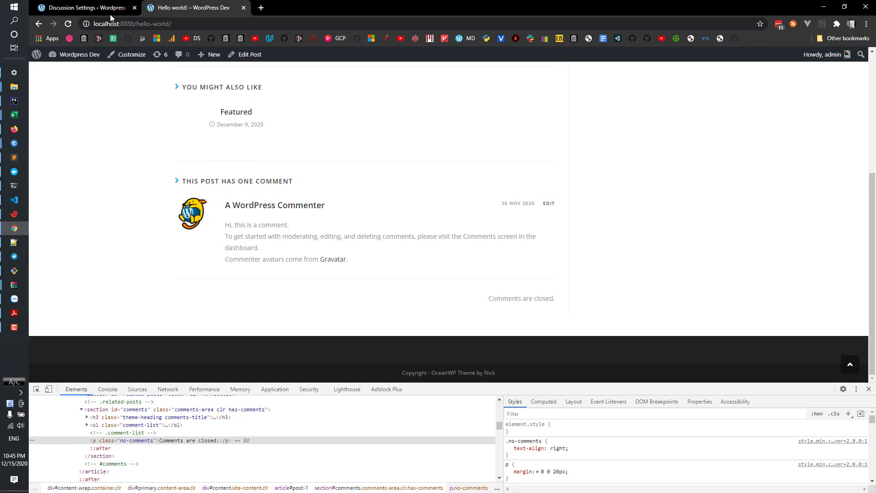
# Open Additional CSS in the Customizer, then inspect the no-comments notice on Hello world!
pyautogui.click(106, 13)
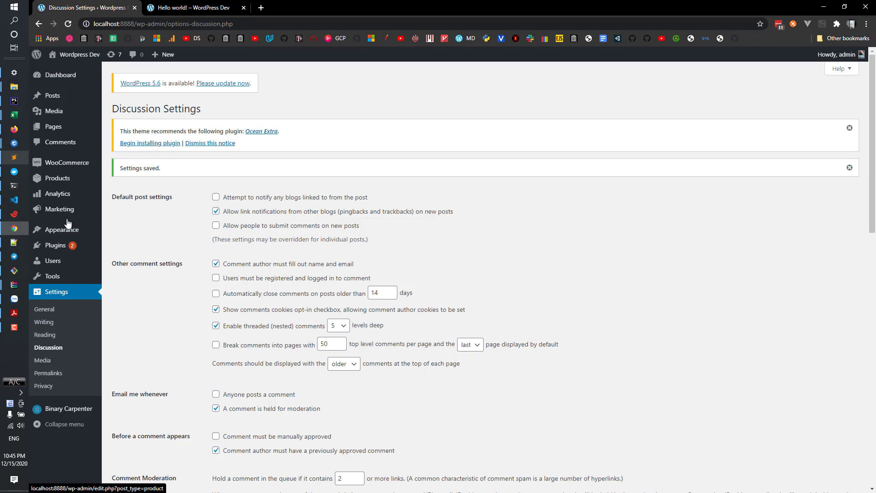
pyautogui.moveTo(59, 230)
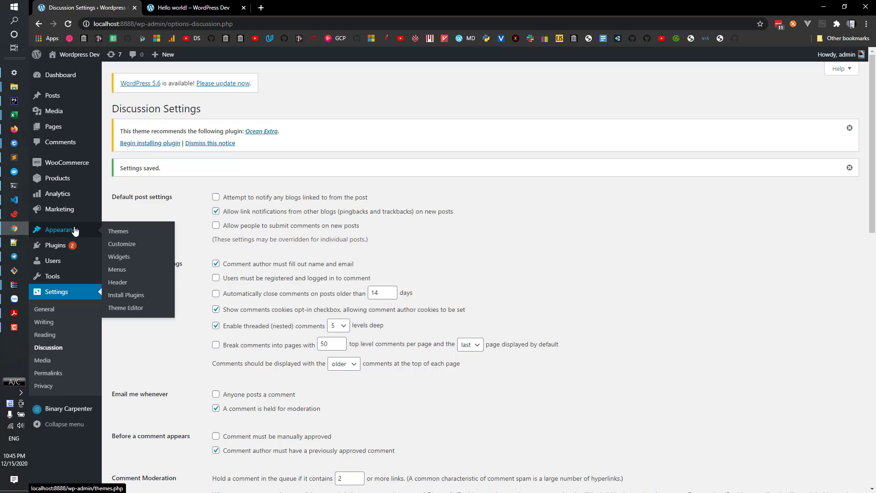
pyautogui.click(139, 244)
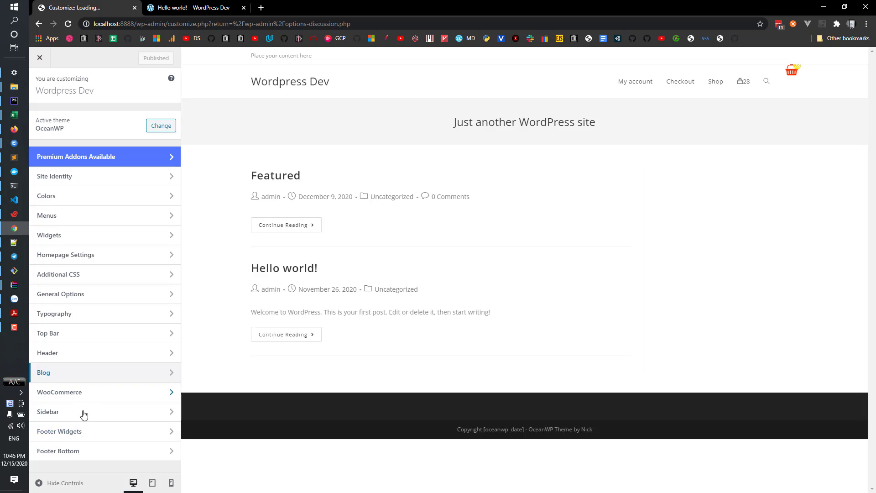
pyautogui.click(84, 276)
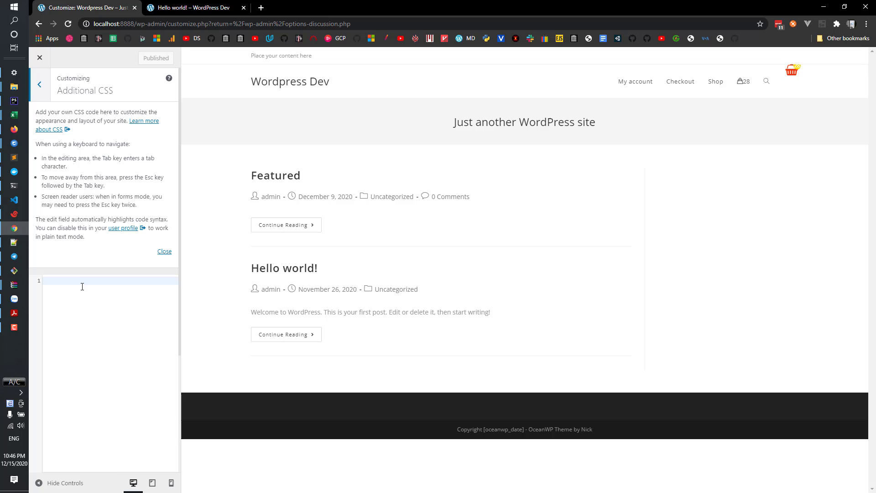
pyautogui.click(176, 6)
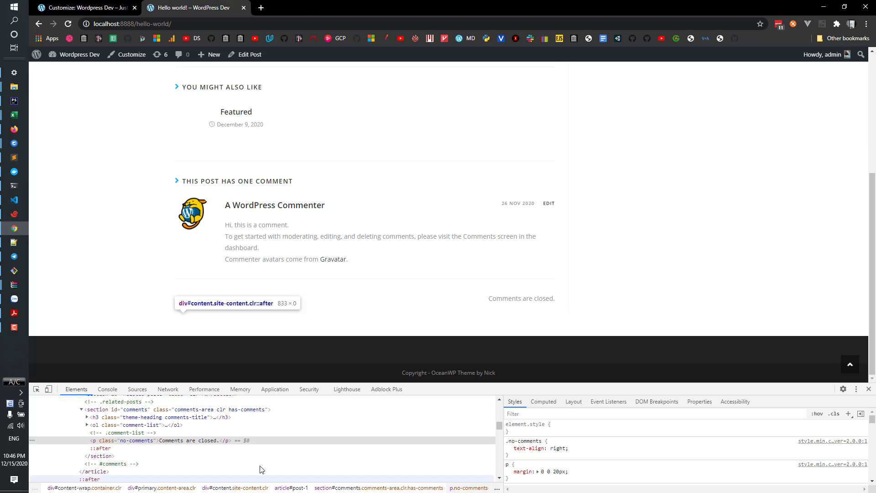
pyautogui.moveTo(506, 384); pyautogui.dragTo(506, 308)
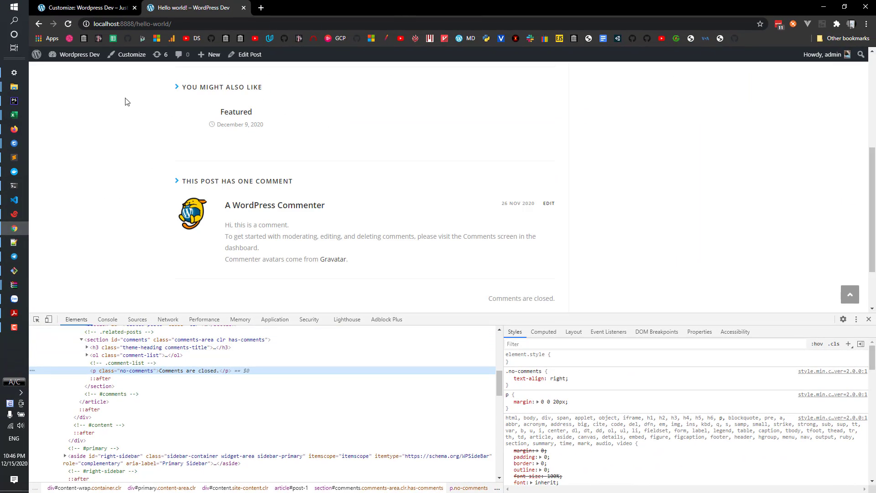
# Add '#comments .no-comments { display: none; }' to Additional CSS and publish it
pyautogui.click(85, 8)
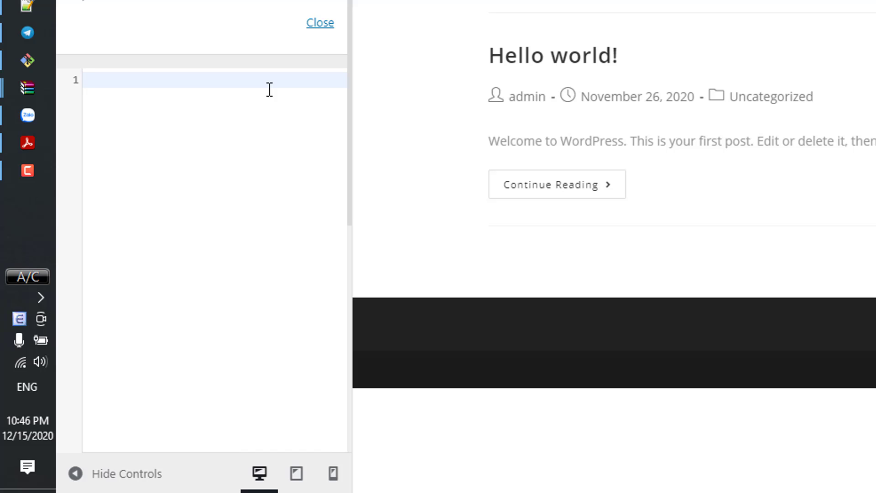
pyautogui.write('#')
pyautogui.write('comments ')
pyautogui.write('.no-comments')
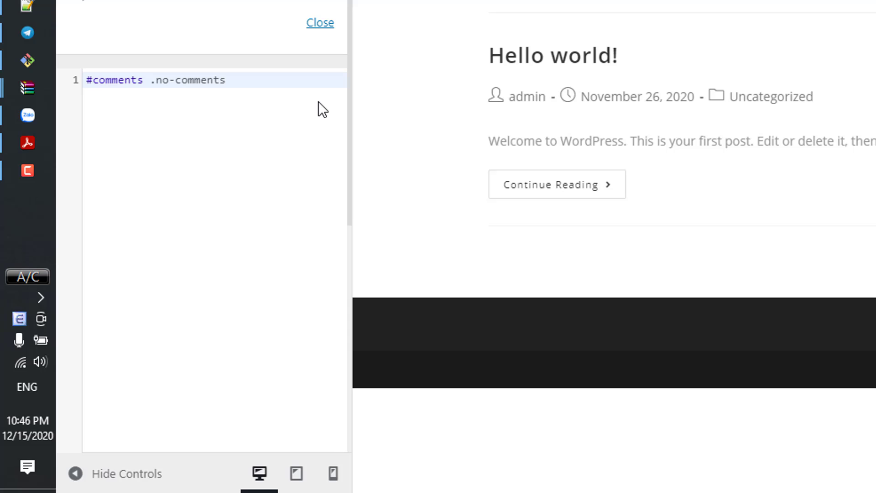
pyautogui.write(' {')
pyautogui.press('Return')
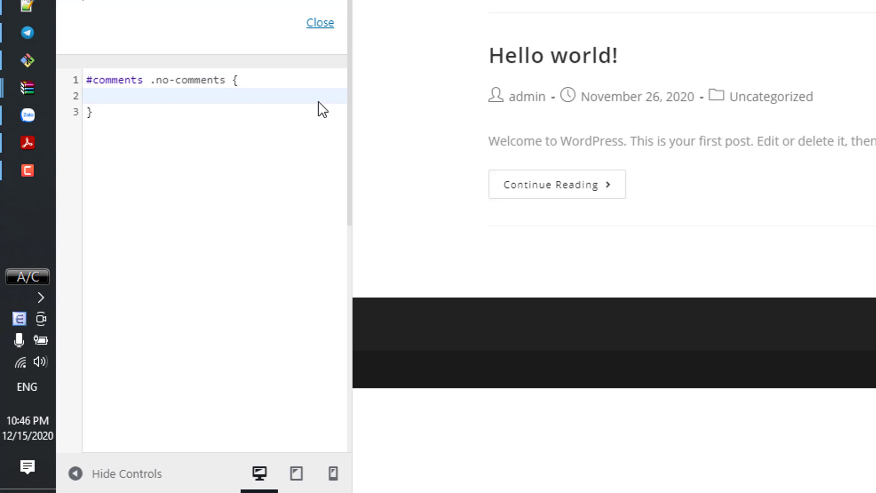
pyautogui.write('display: ')
pyautogui.write('none;')
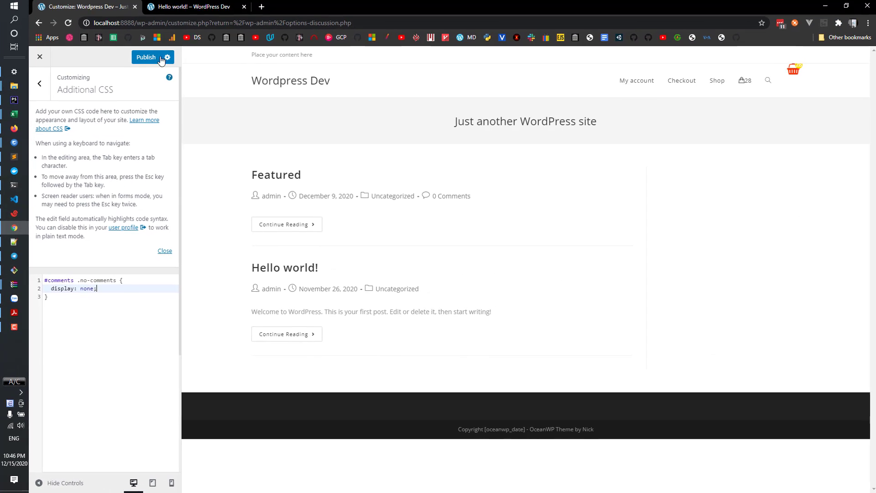
pyautogui.click(150, 55)
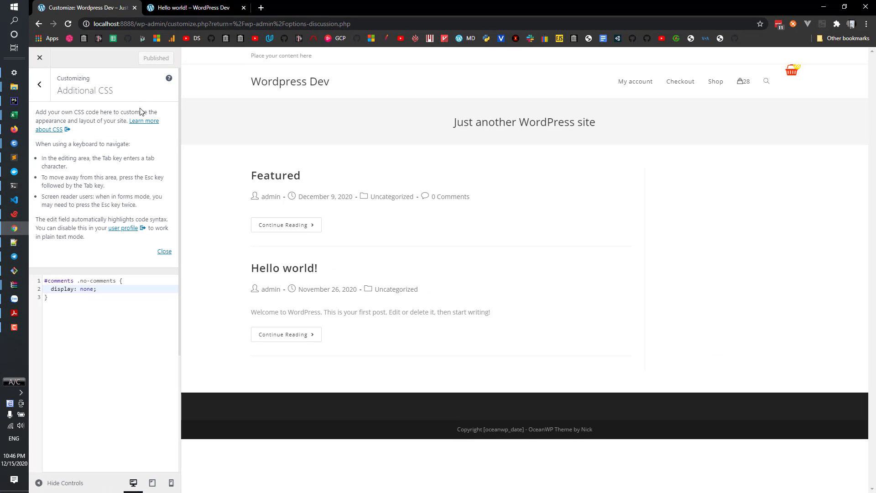
# Close DevTools and reload Hello world! to confirm the closed-comments notice is gone
pyautogui.click(188, 6)
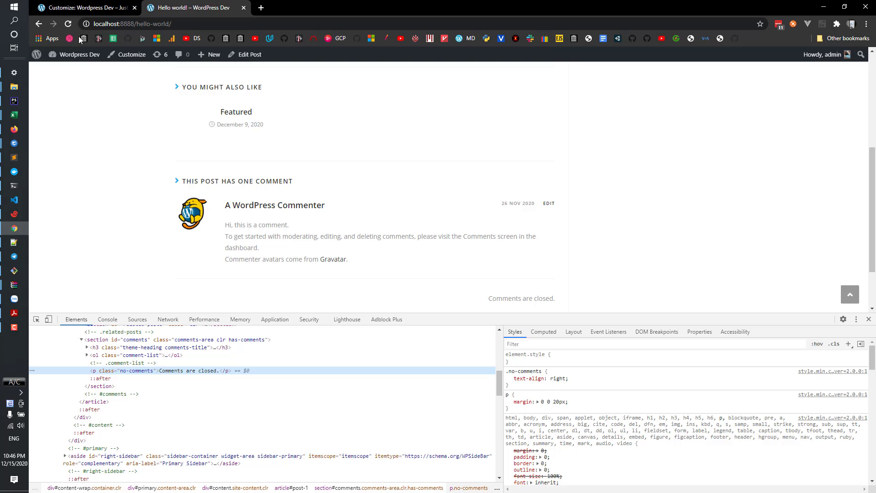
pyautogui.click(869, 319)
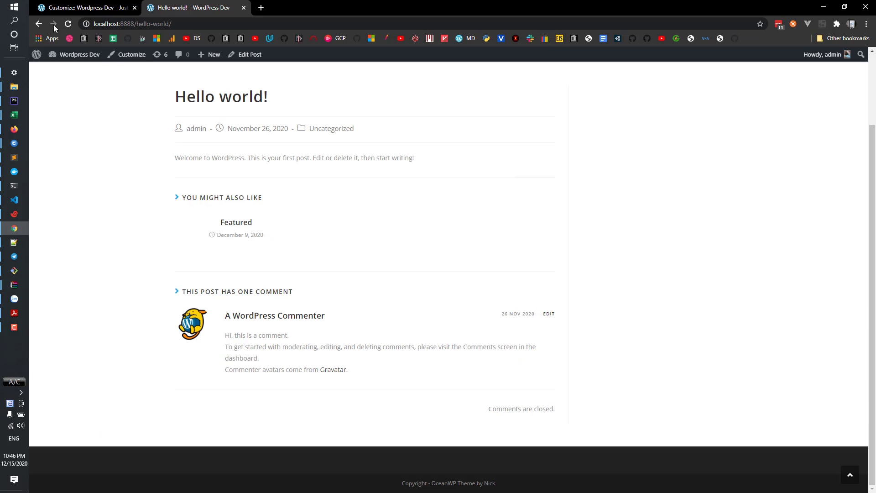
pyautogui.click(68, 24)
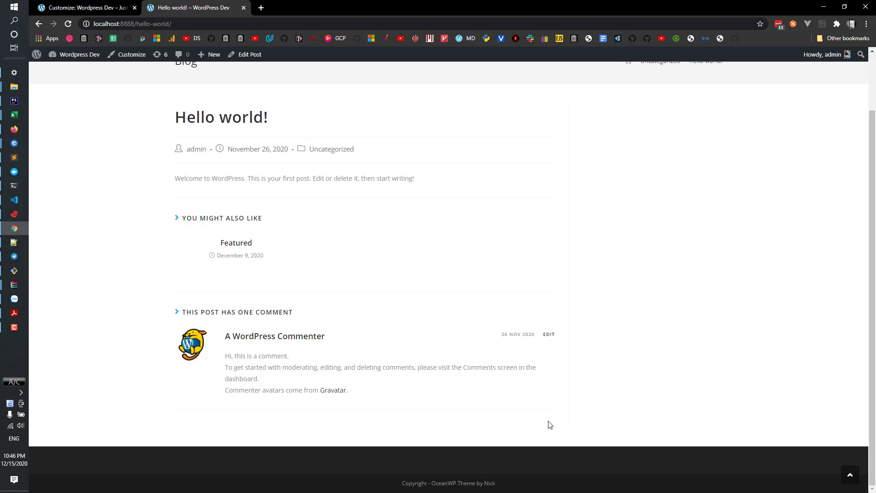
# Trash the post's only comment, then view Hello world! from the Posts list
pyautogui.click(43, 60)
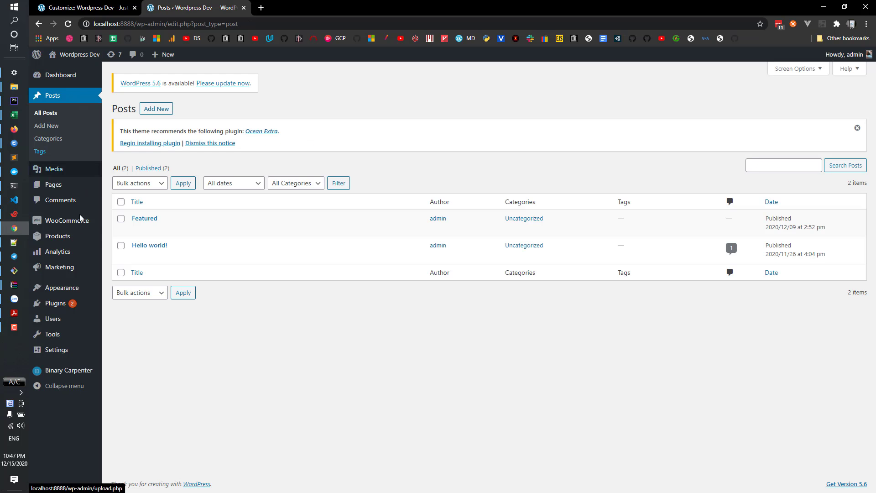
pyautogui.click(62, 201)
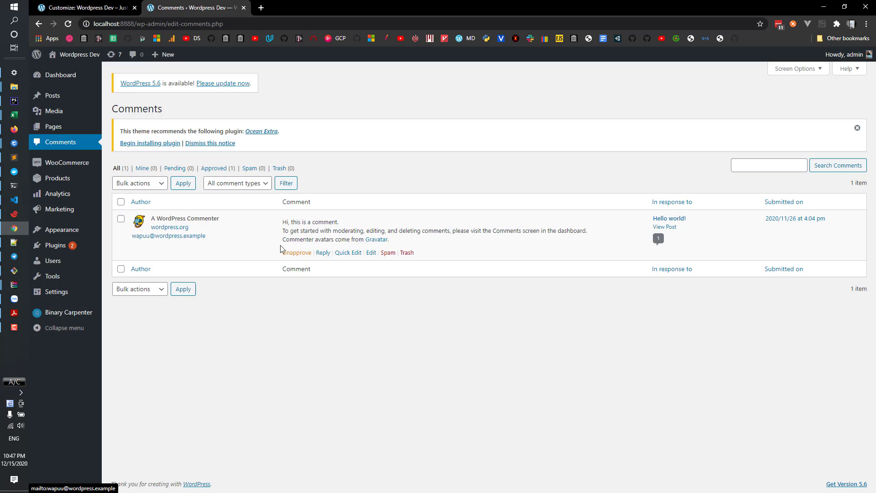
pyautogui.click(407, 253)
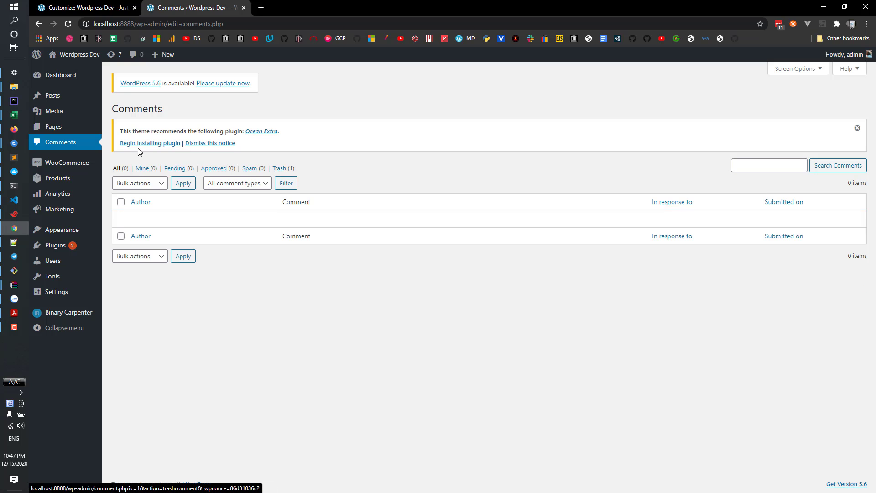
pyautogui.click(59, 95)
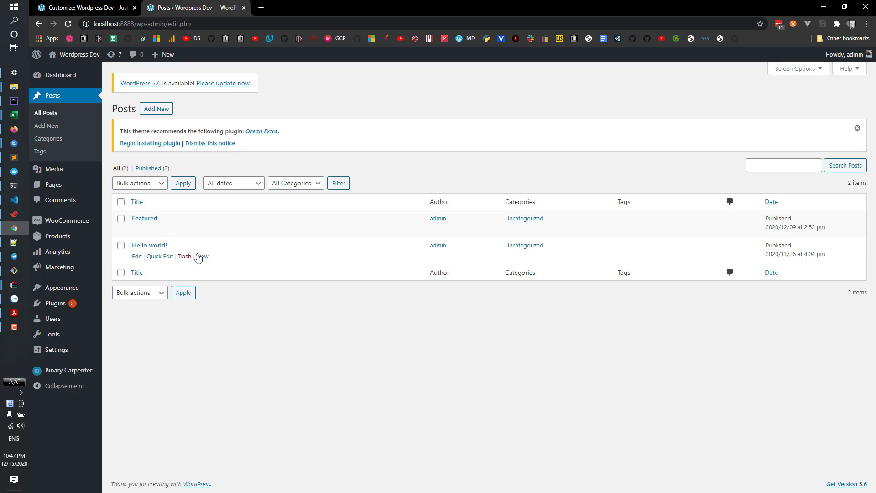
pyautogui.click(202, 256)
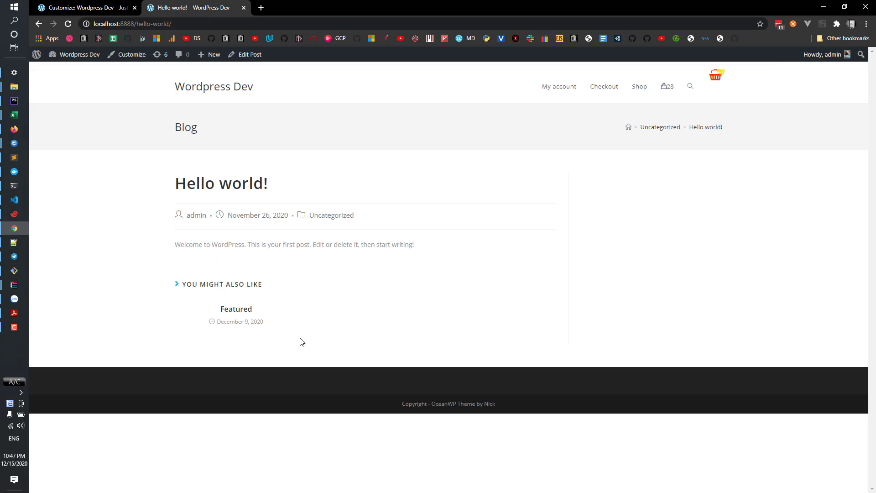
# Reload Hello world! in Firefox to confirm no comment section remains
pyautogui.moveTo(137, 220); pyautogui.dragTo(467, 253)
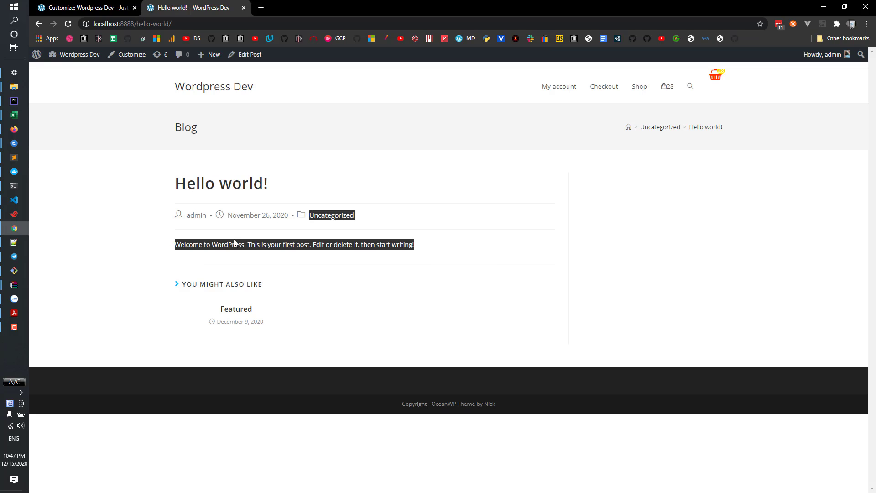
pyautogui.click(90, 232)
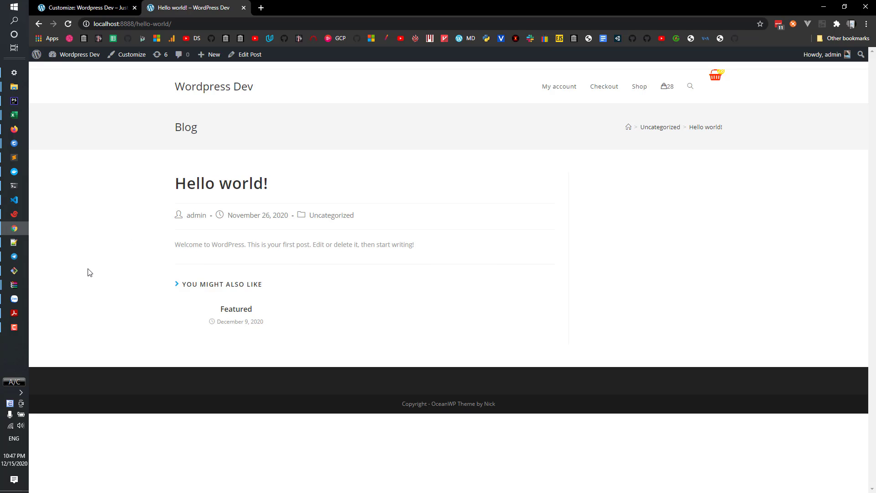
pyautogui.click(14, 128)
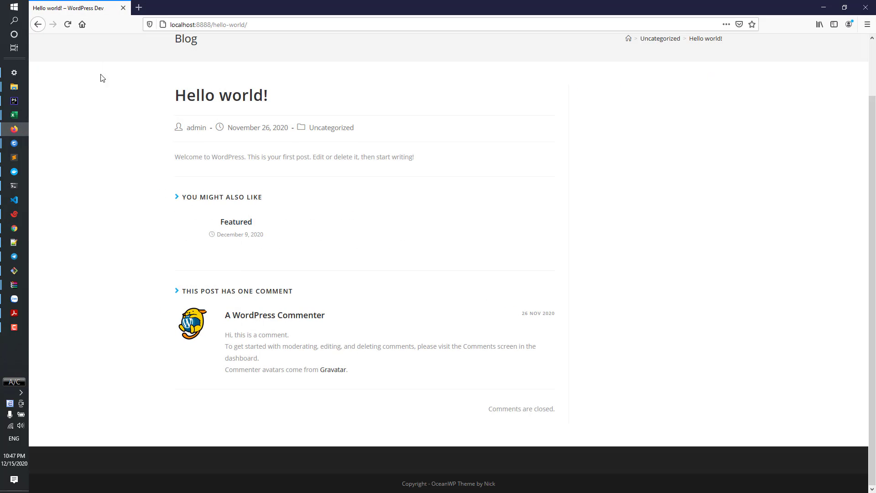
pyautogui.click(67, 24)
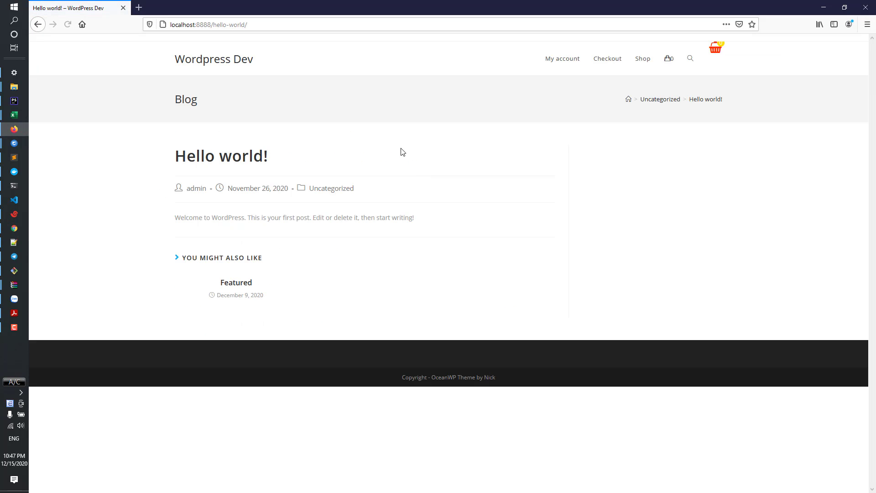